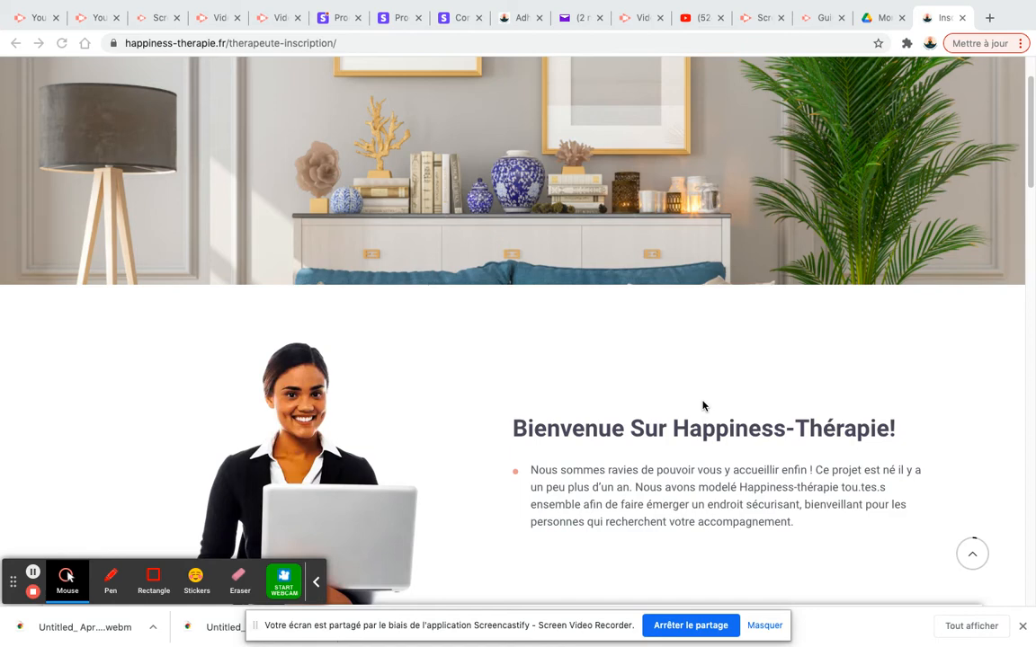
# Scroll down to the empty Enregistrement form, with France preset as the country
pyautogui.scroll(-1, 703, 406)
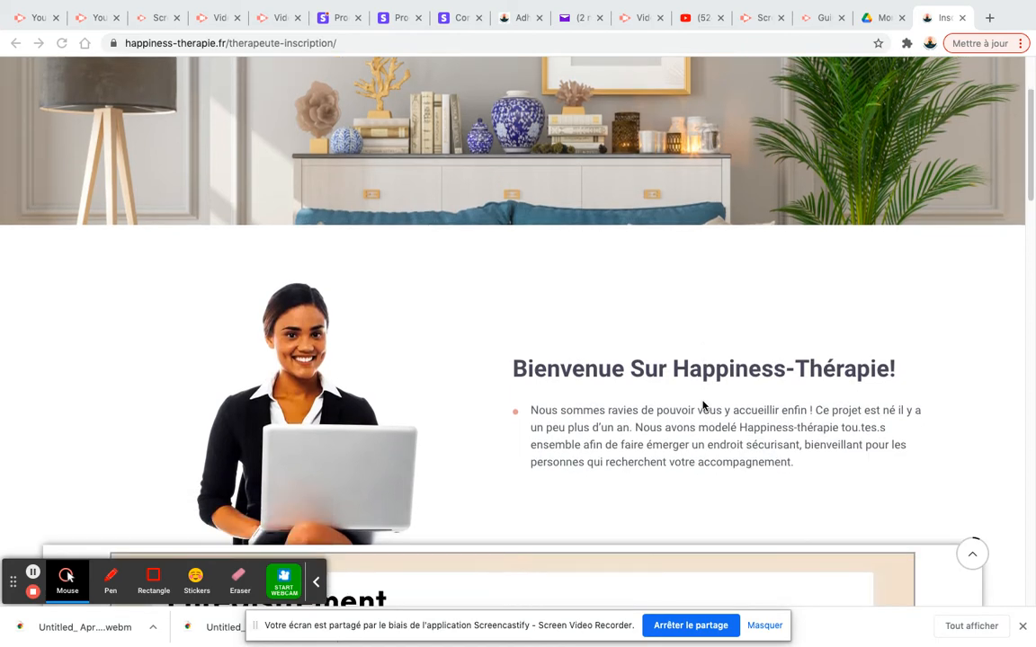
pyautogui.scroll(-1, 703, 405)
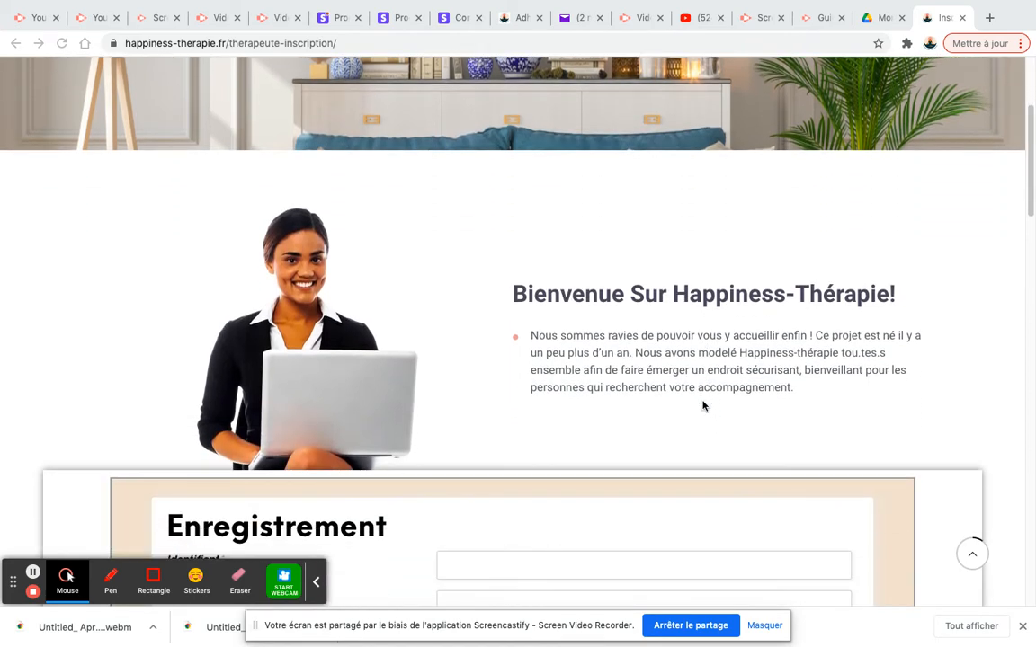
pyautogui.scroll(-1, 704, 405)
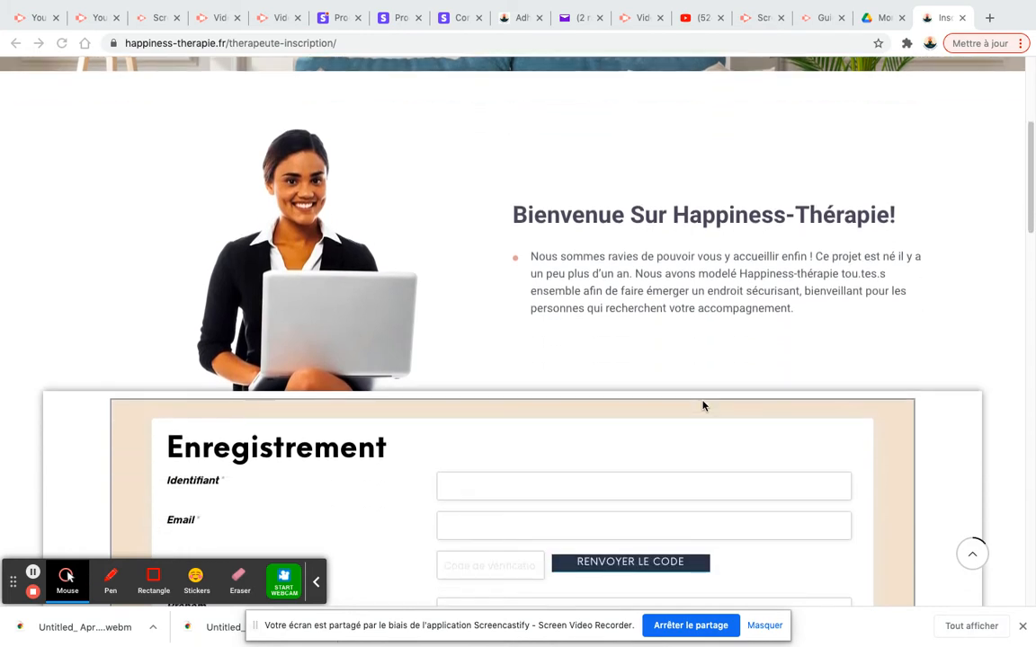
pyautogui.scroll(-1, 703, 406)
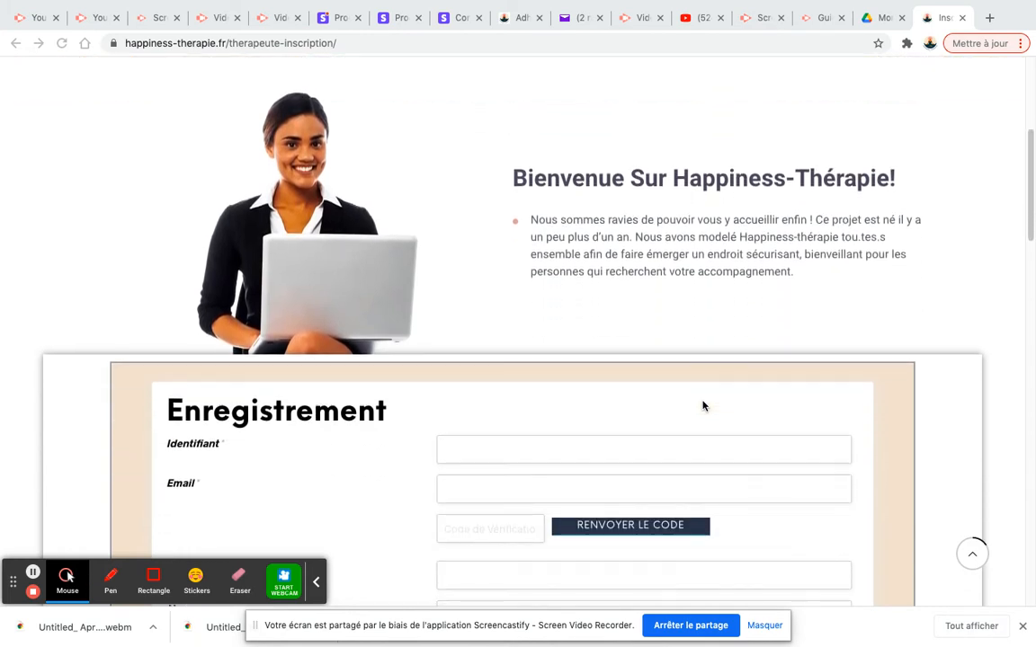
pyautogui.scroll(-3, 703, 406)
pyautogui.scroll(-1, 704, 405)
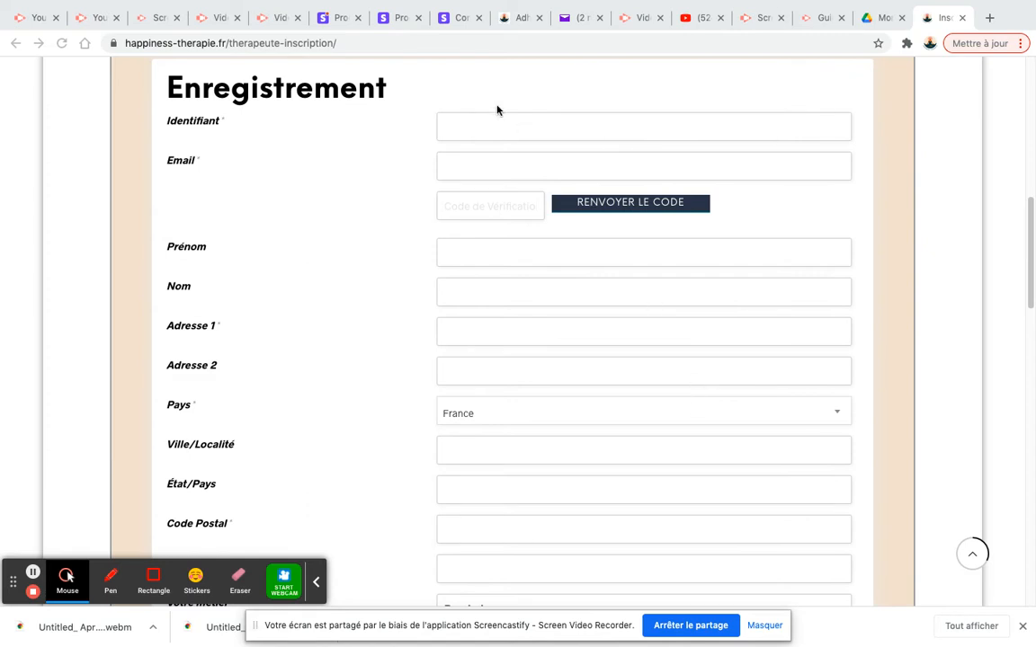
# Enter the username in Identifiant and autofill the saved email and address details
pyautogui.click(483, 129)
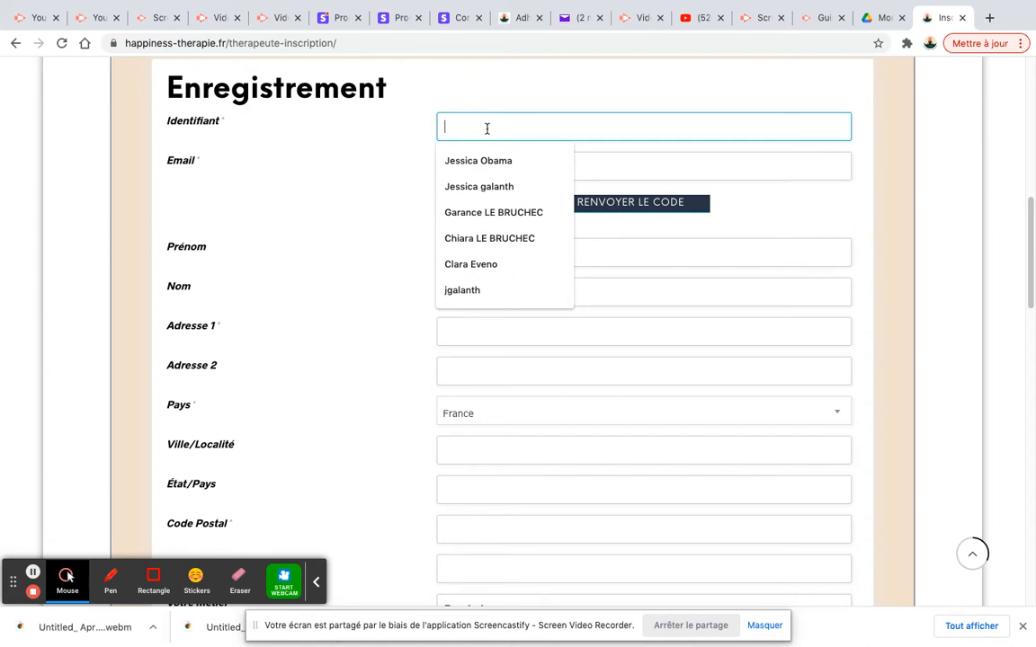
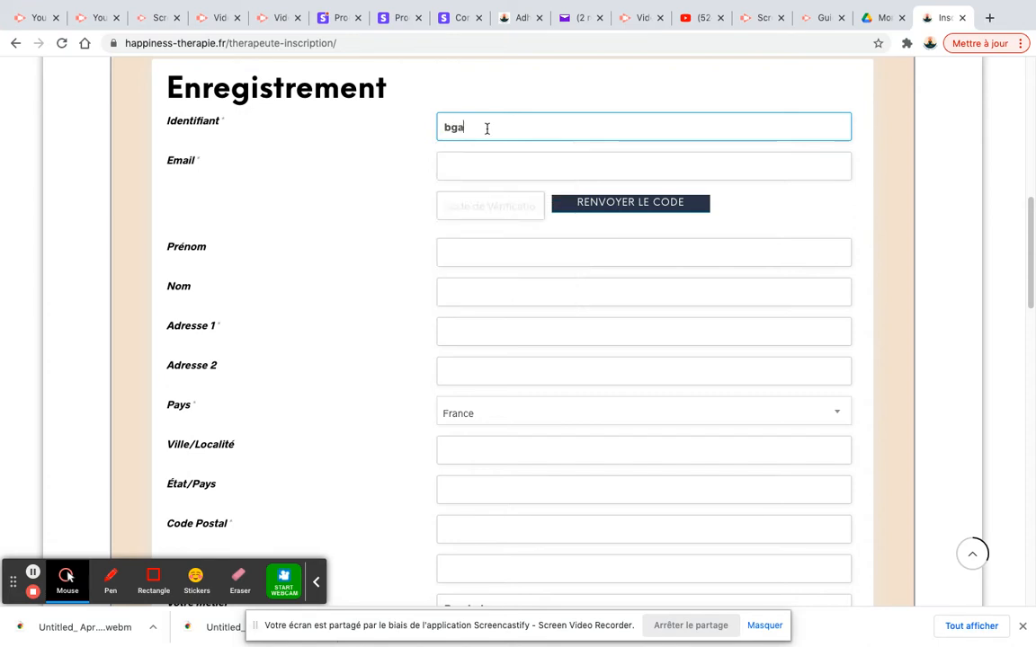
pyautogui.click(469, 166)
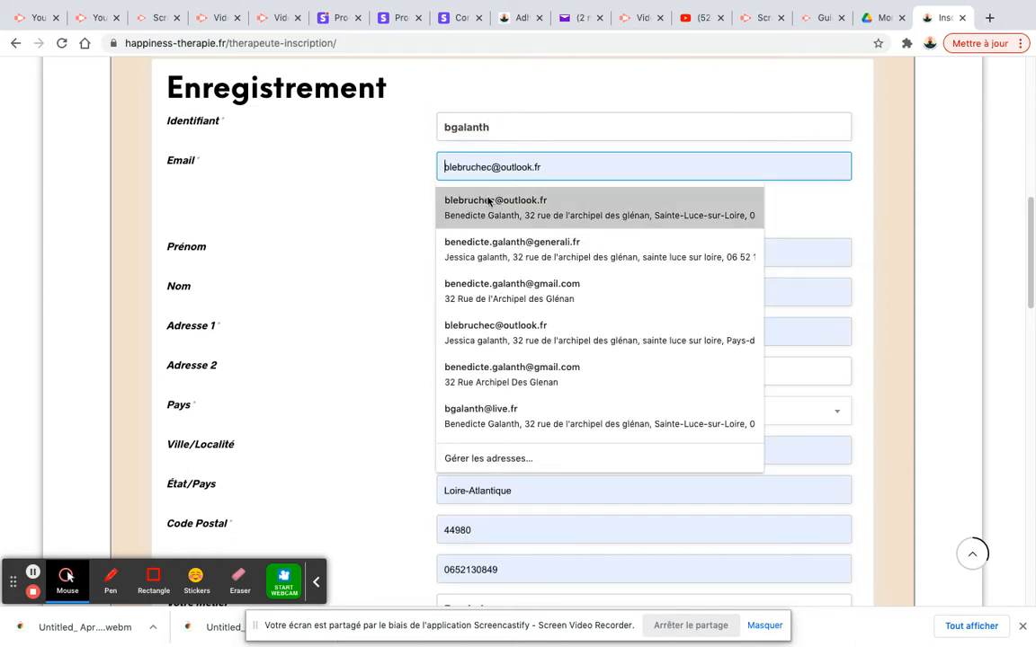
pyautogui.click(488, 201)
# Clear the wrong text from the code field, resend the verification code, and switch to the mailbox
pyautogui.moveTo(445, 208); pyautogui.dragTo(520, 203)
pyautogui.press('BackSpace')
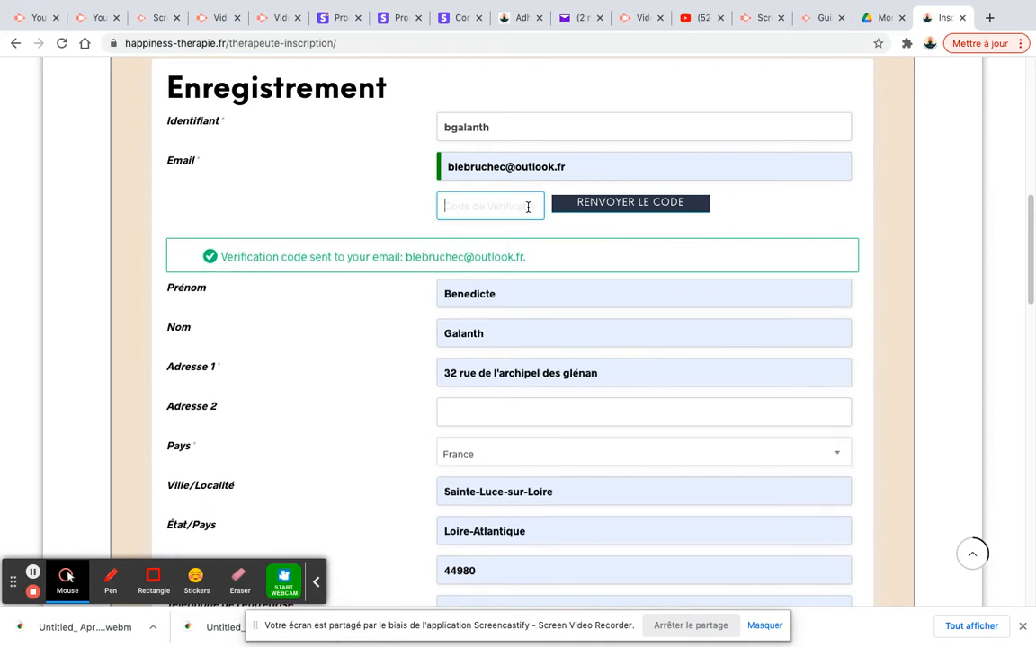
pyautogui.click(628, 205)
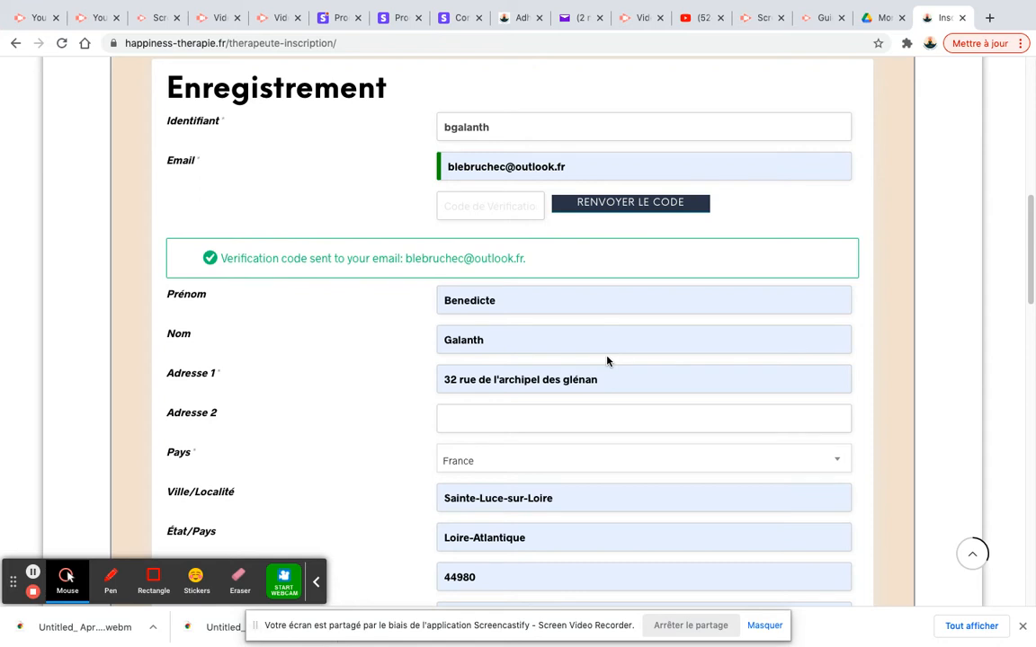
pyautogui.click(460, 205)
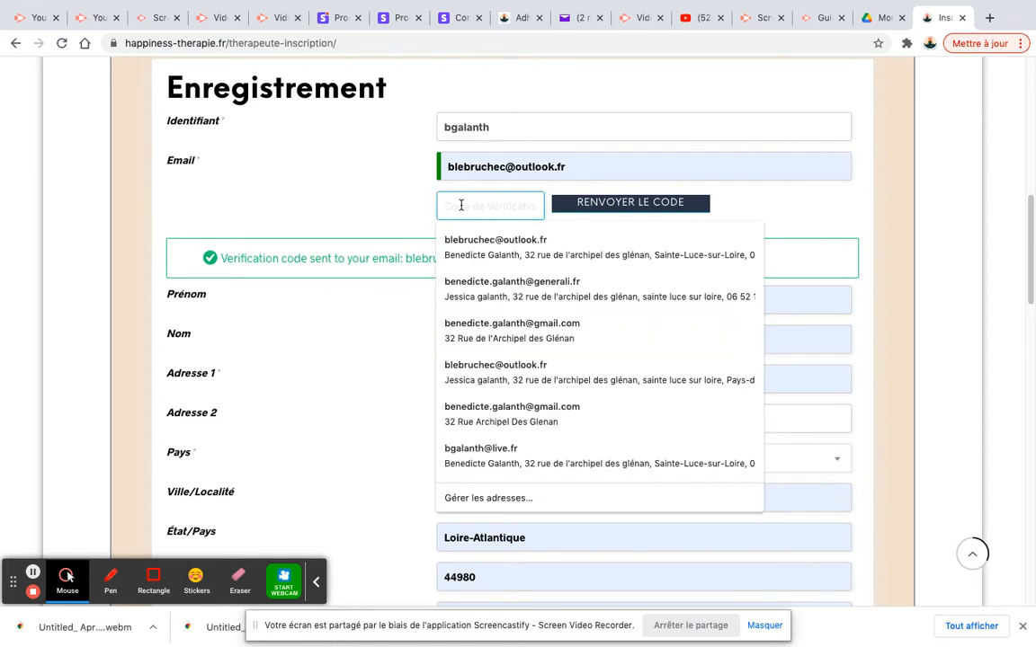
pyautogui.click(578, 19)
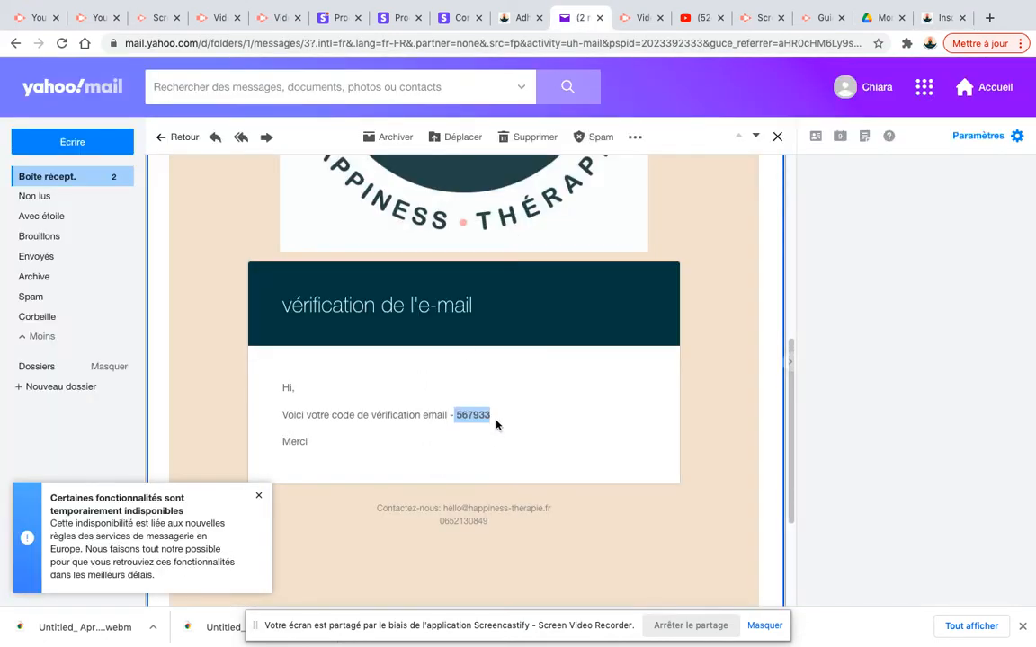
# Read the verification code in the Yahoo Mail message, then go back to the registration tab
pyautogui.click(497, 419)
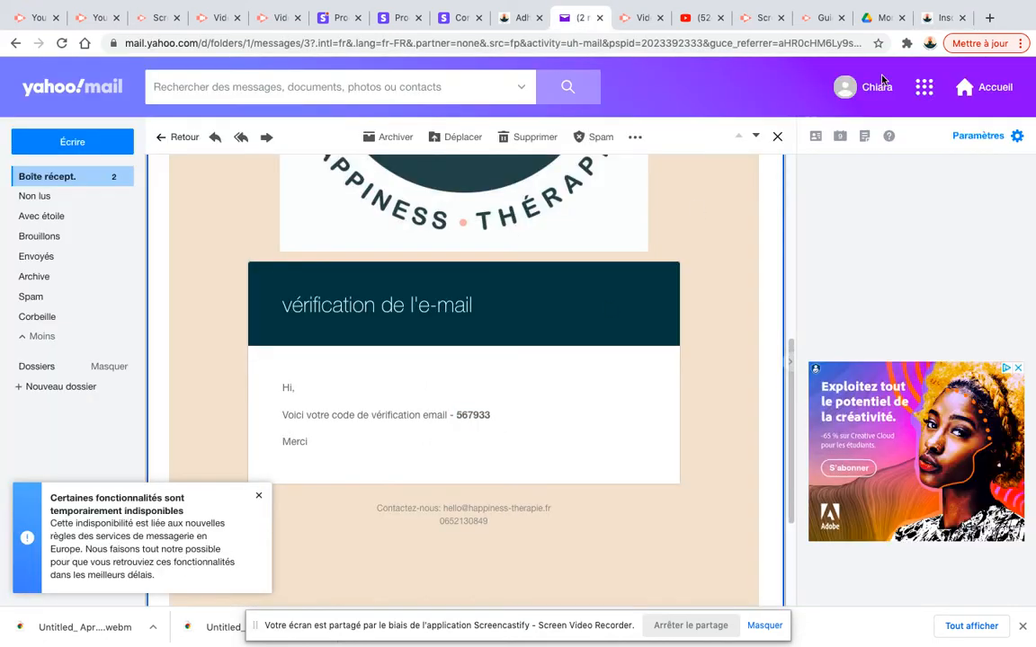
pyautogui.click(938, 19)
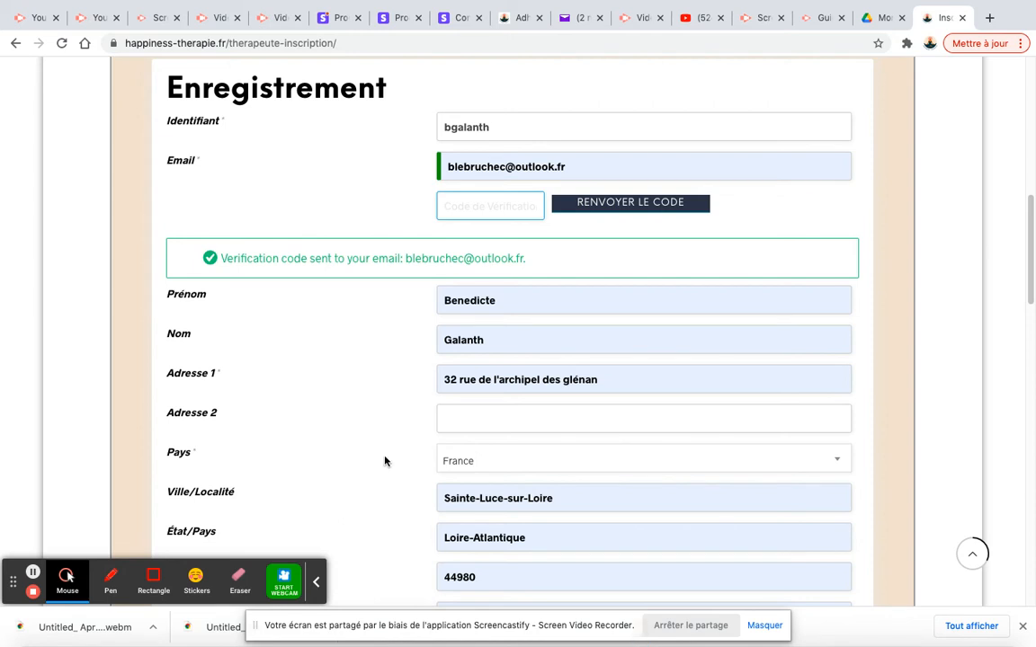
# Scroll further down the form and keep Psychologue as the profession
pyautogui.scroll(-2, 386, 458)
pyautogui.scroll(-1, 386, 459)
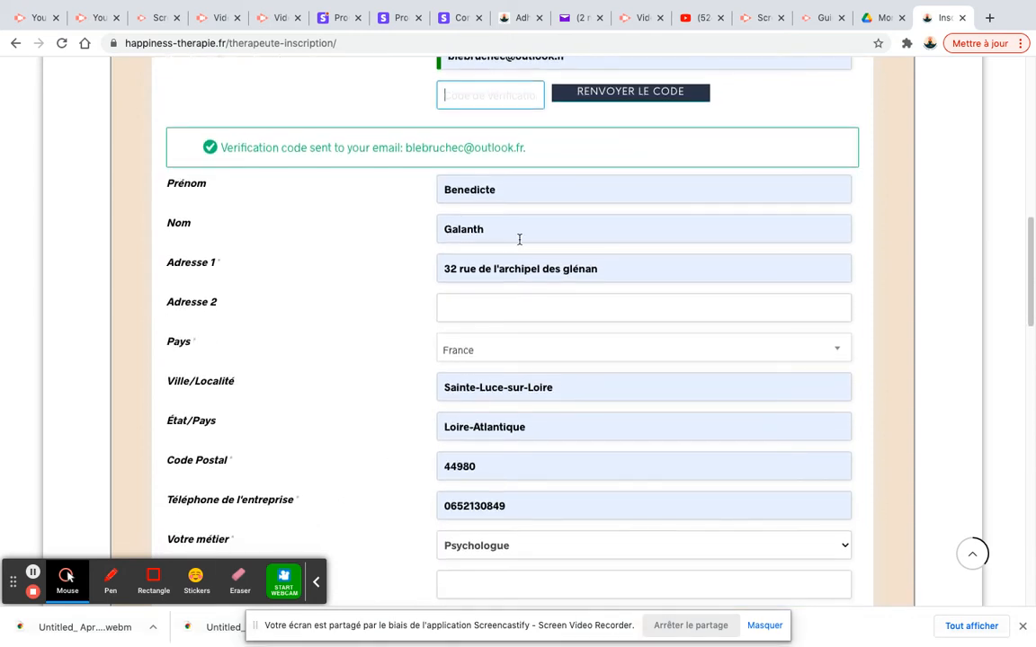
pyautogui.scroll(-1, 386, 354)
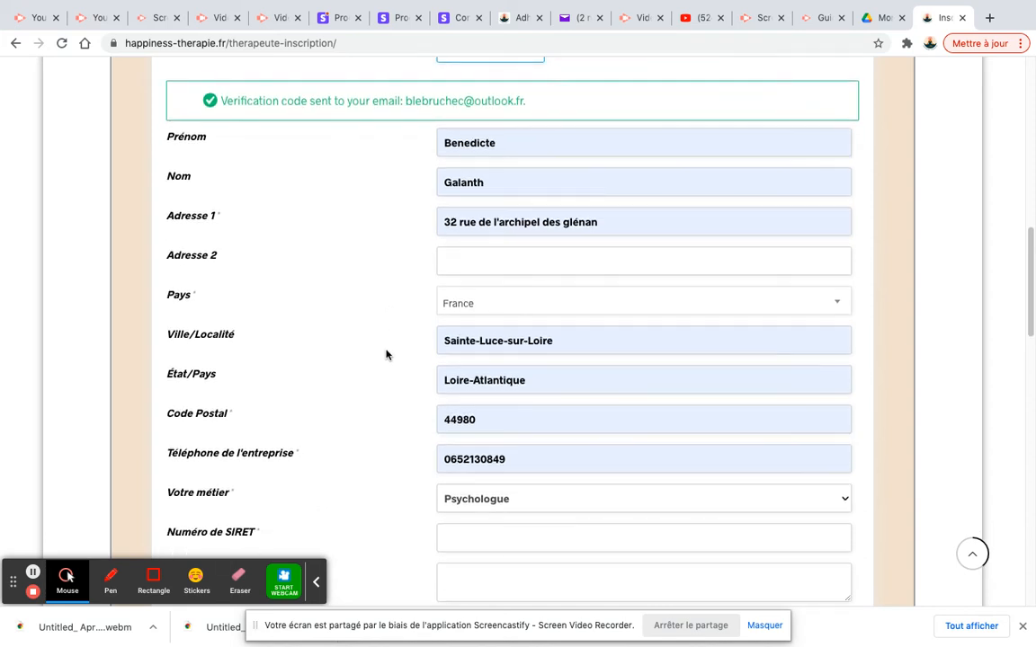
pyautogui.scroll(-3, 390, 356)
pyautogui.scroll(-1, 390, 356)
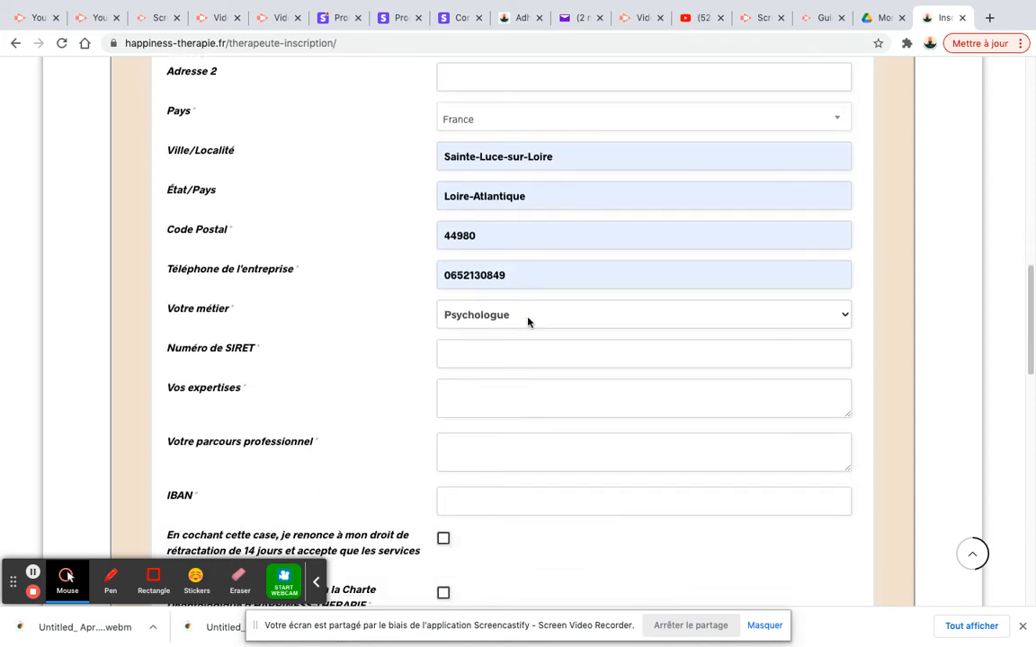
pyautogui.scroll(-1, 528, 322)
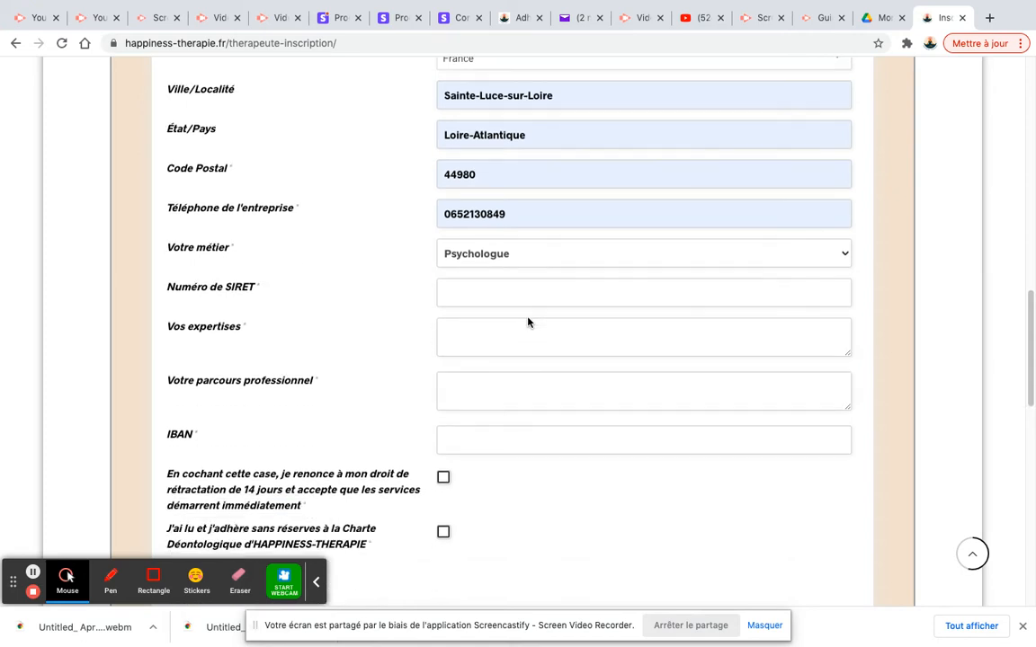
pyautogui.click(525, 260)
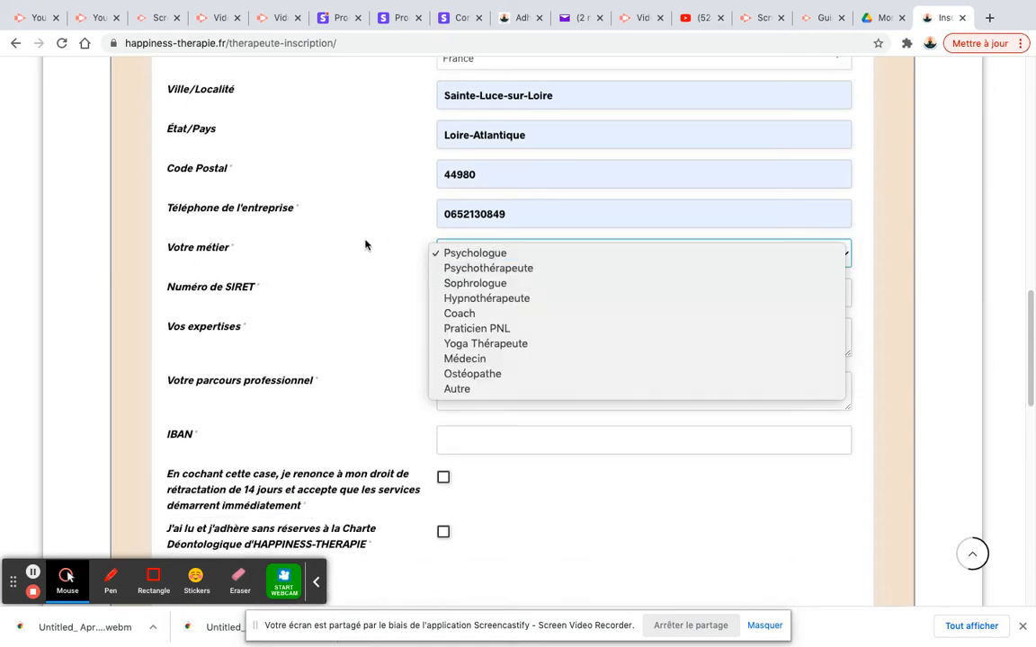
pyautogui.click(365, 244)
# Enter the therapist's SIRET number, then move through the expertise and professional background fields
pyautogui.scroll(-1, 422, 288)
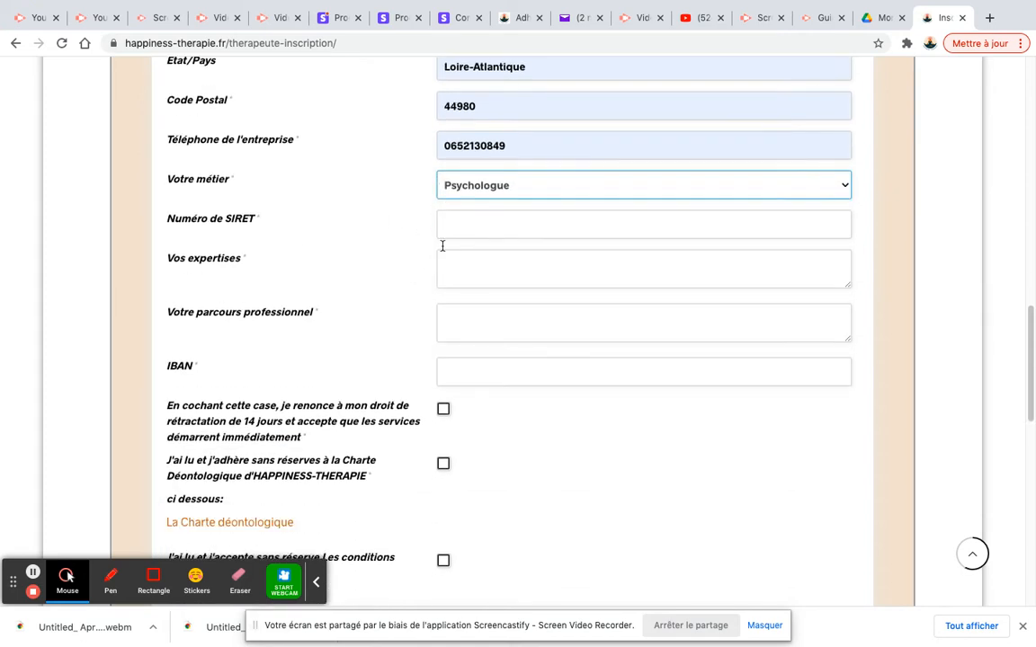
pyautogui.click(450, 226)
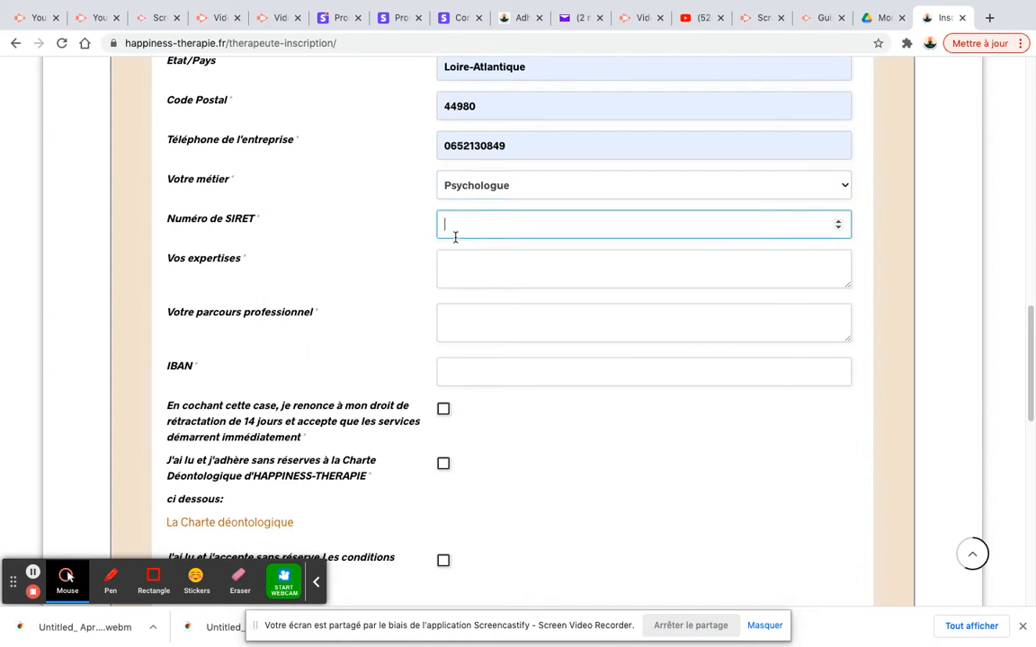
pyautogui.click(489, 277)
pyautogui.scroll(-1, 488, 347)
pyautogui.scroll(-3, 488, 347)
pyautogui.click(455, 178)
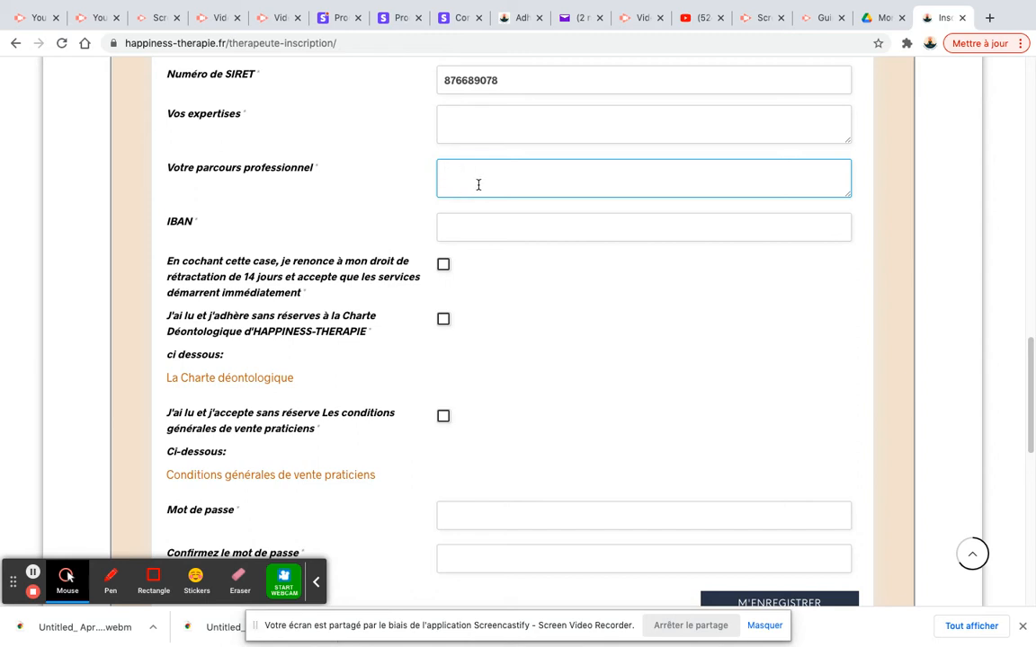
# Fill the IBAN from the saved suggestion and tick the 14-day withdrawal-waiver box
pyautogui.click(465, 229)
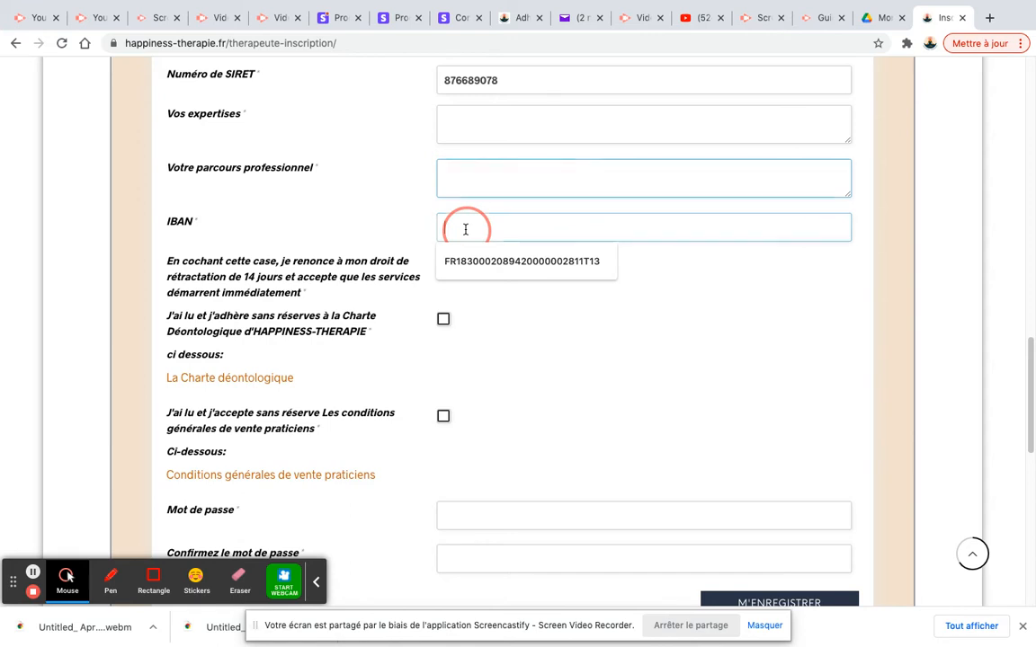
pyautogui.click(490, 261)
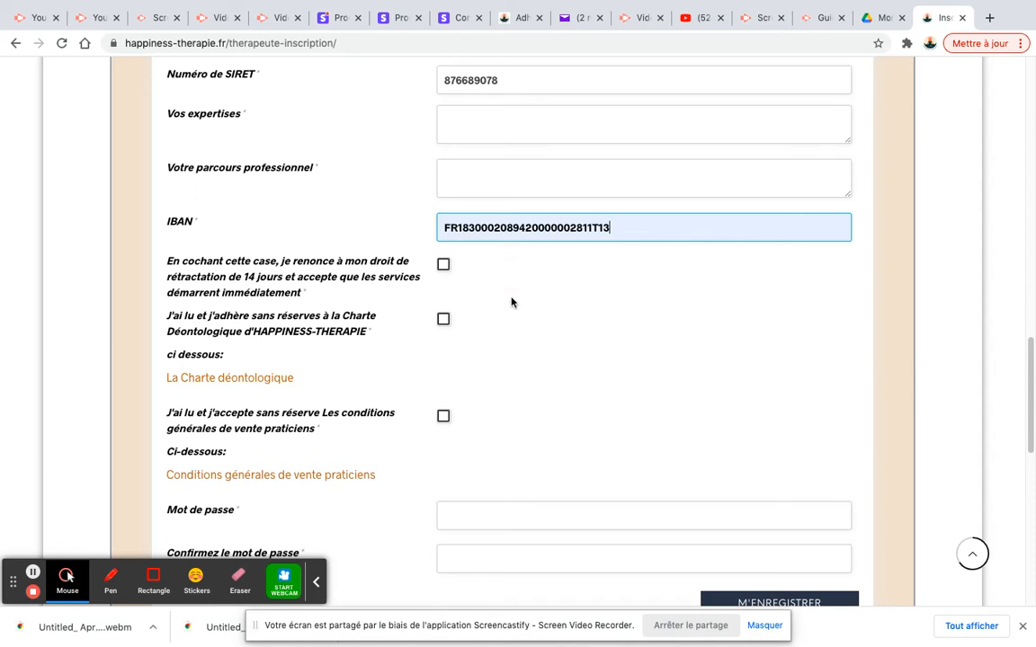
pyautogui.scroll(-2, 510, 302)
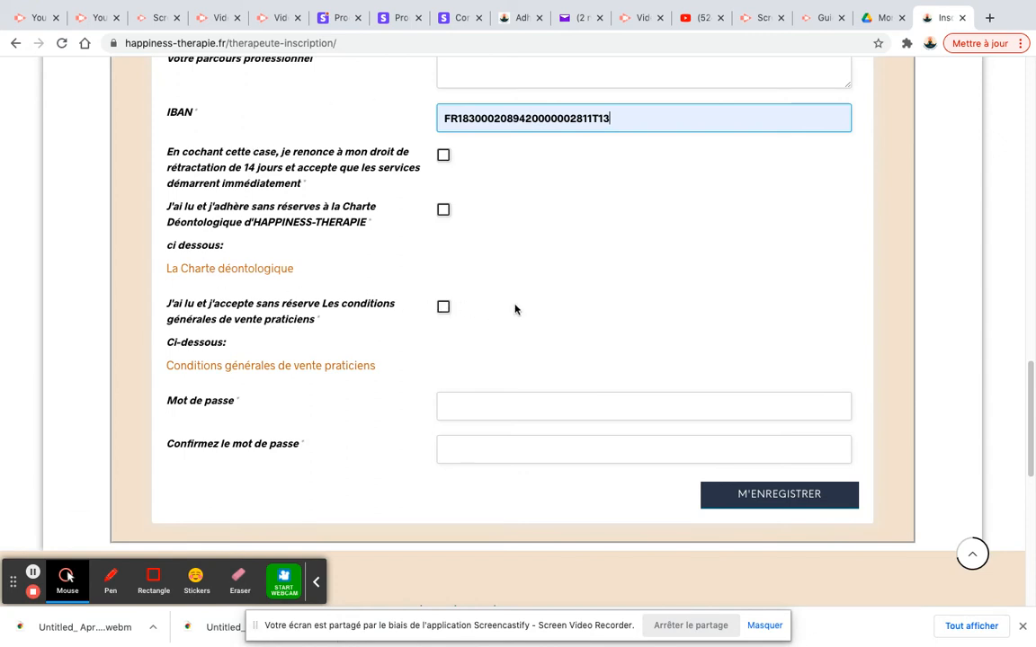
pyautogui.click(445, 155)
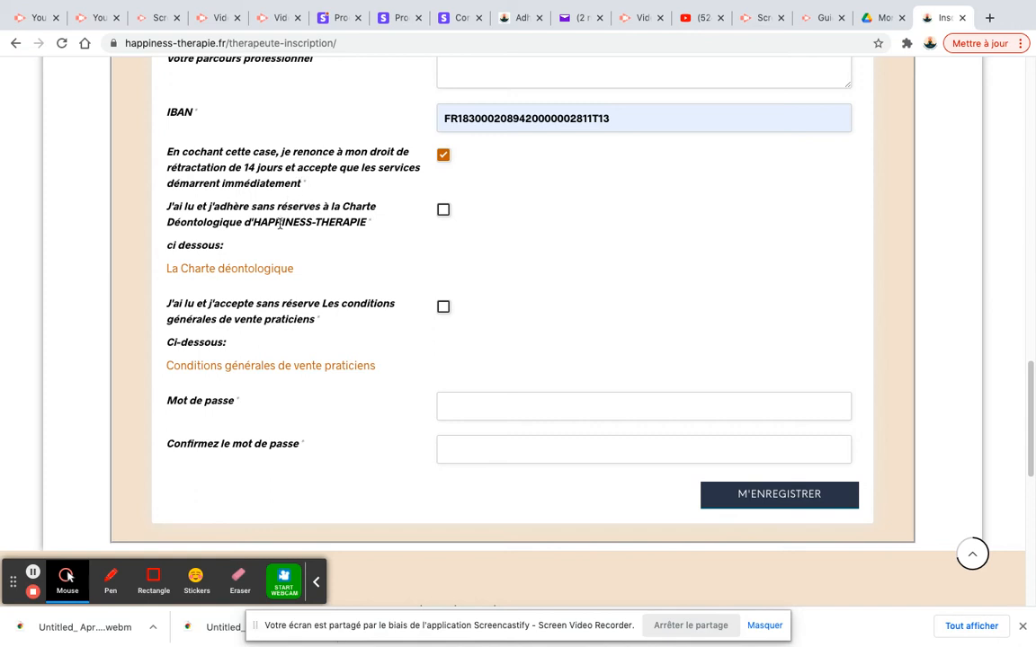
# Tick the Charte déontologique adherence box and open the 'La Charte déontologique' page
pyautogui.scroll(-1, 268, 245)
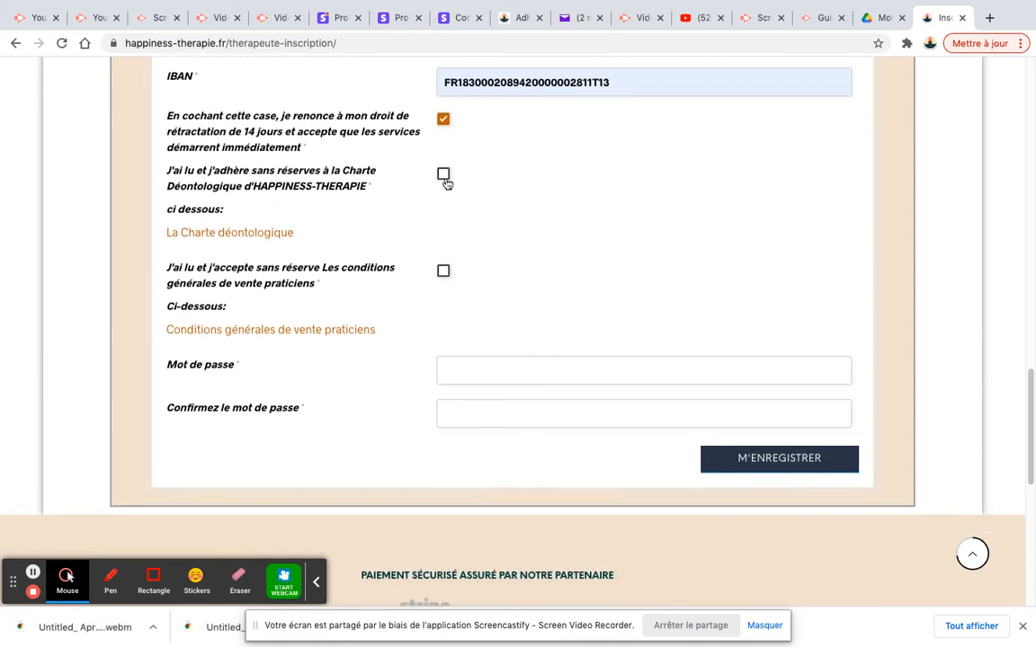
pyautogui.click(444, 177)
pyautogui.click(265, 240)
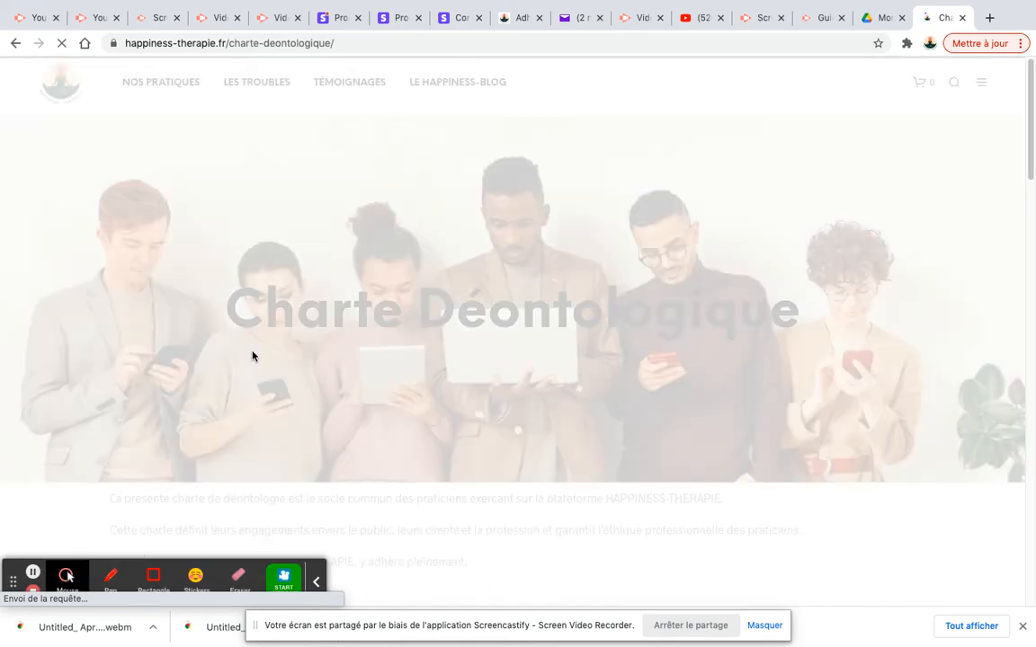
# Scroll through the Charte Déontologique articles, then go back to the registration form
pyautogui.scroll(-5, 253, 356)
pyautogui.scroll(-1, 252, 356)
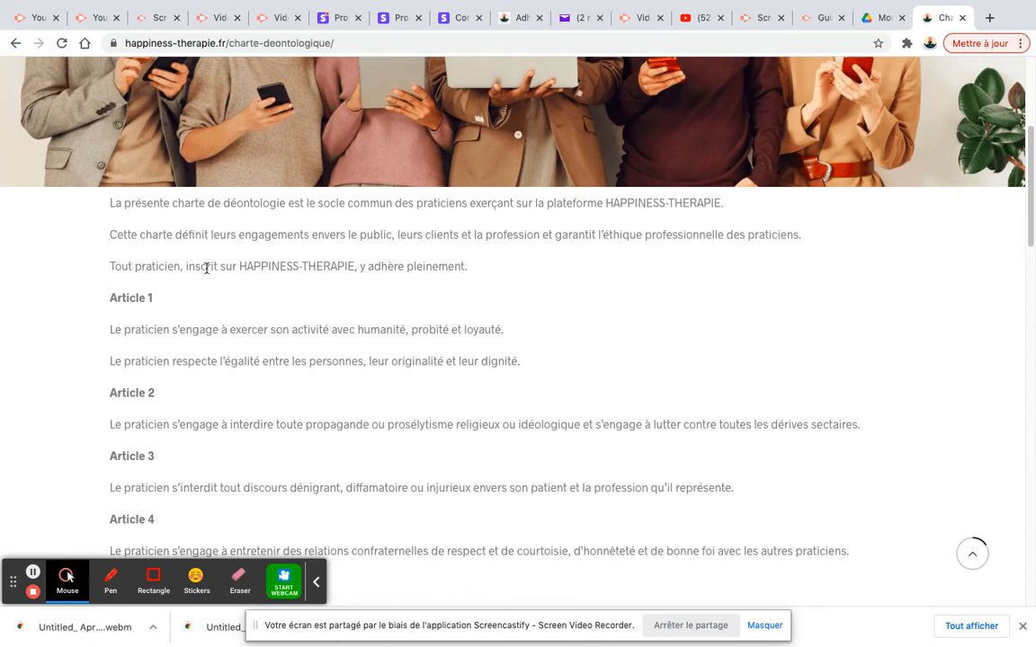
pyautogui.scroll(-1, 301, 269)
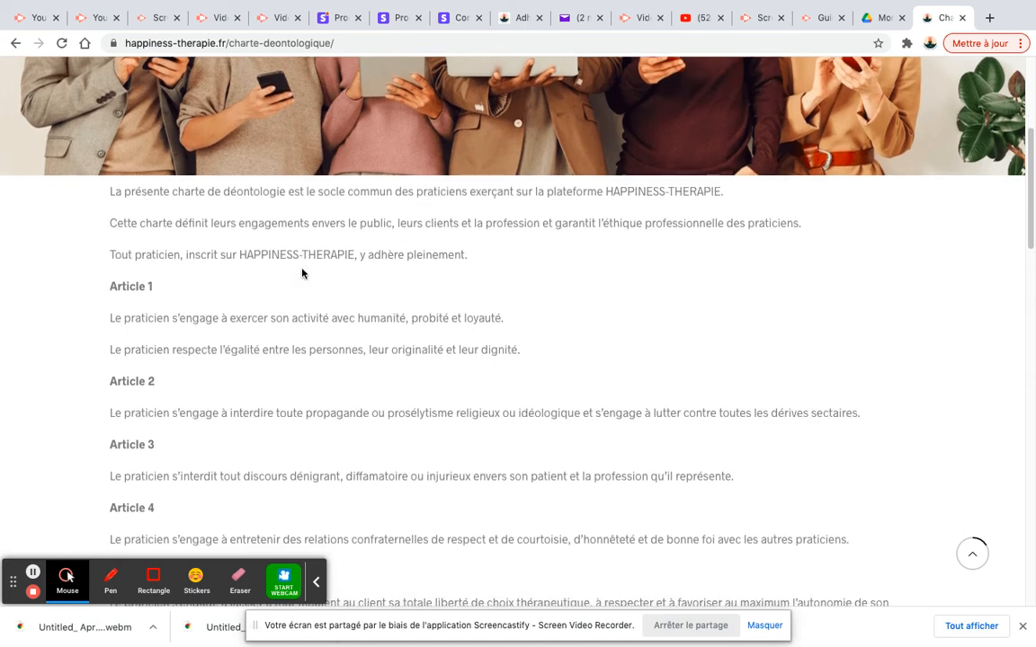
pyautogui.scroll(-5, 302, 273)
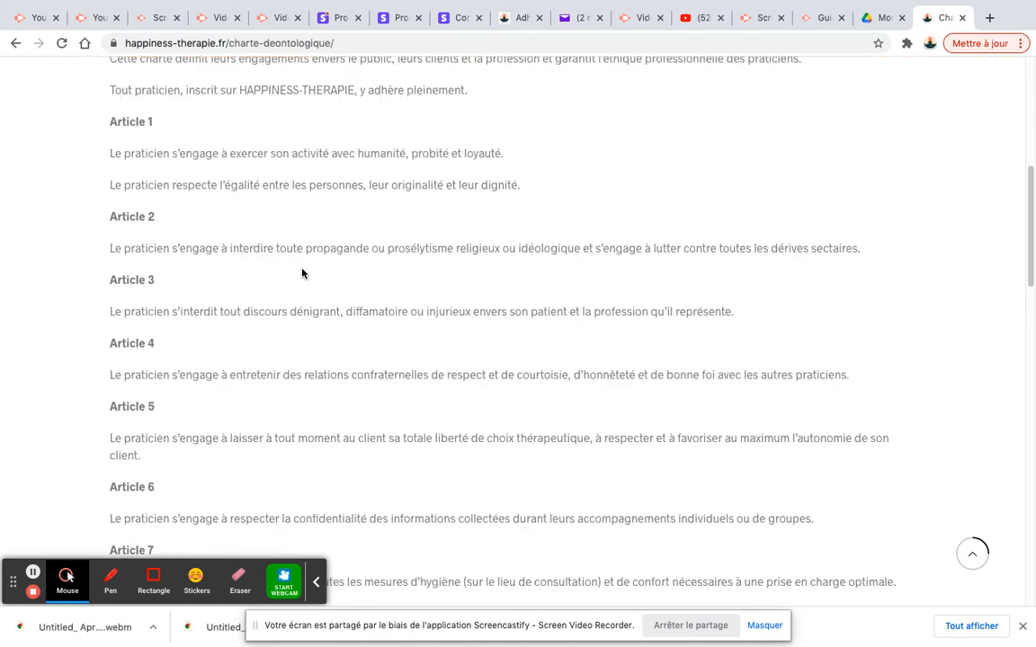
pyautogui.scroll(-2, 302, 273)
pyautogui.scroll(2, 302, 269)
pyautogui.scroll(3, 301, 269)
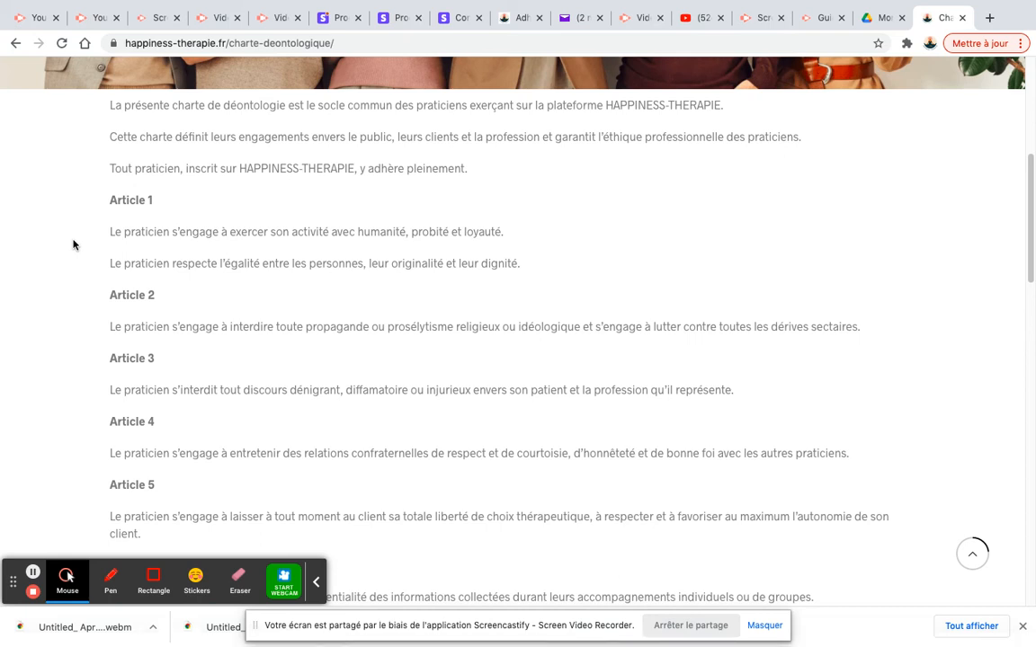
pyautogui.scroll(-1, 109, 319)
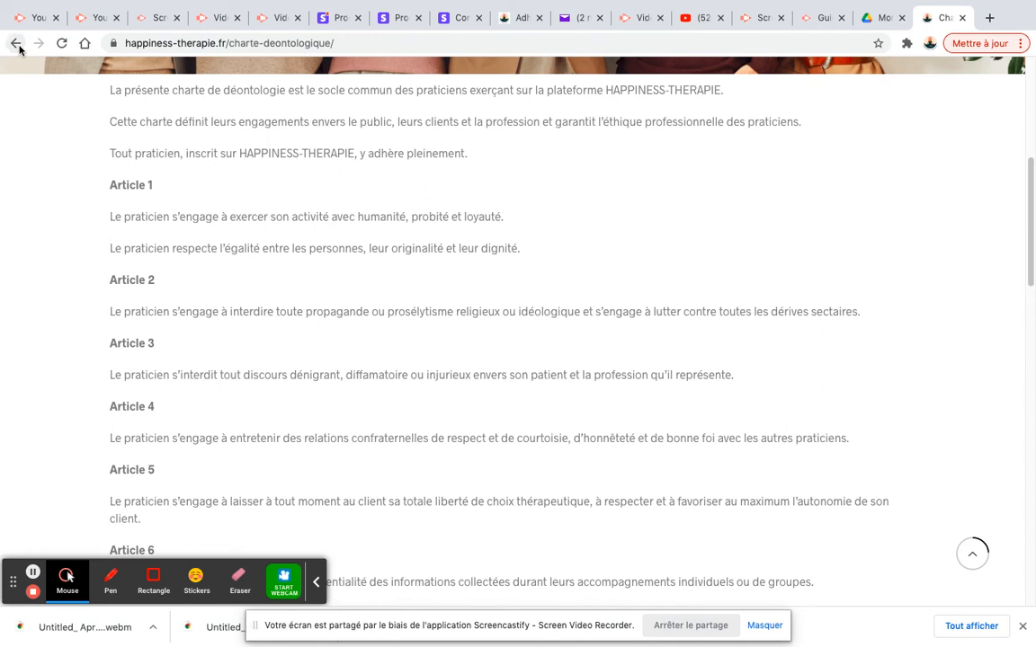
pyautogui.scroll(-5, 44, 284)
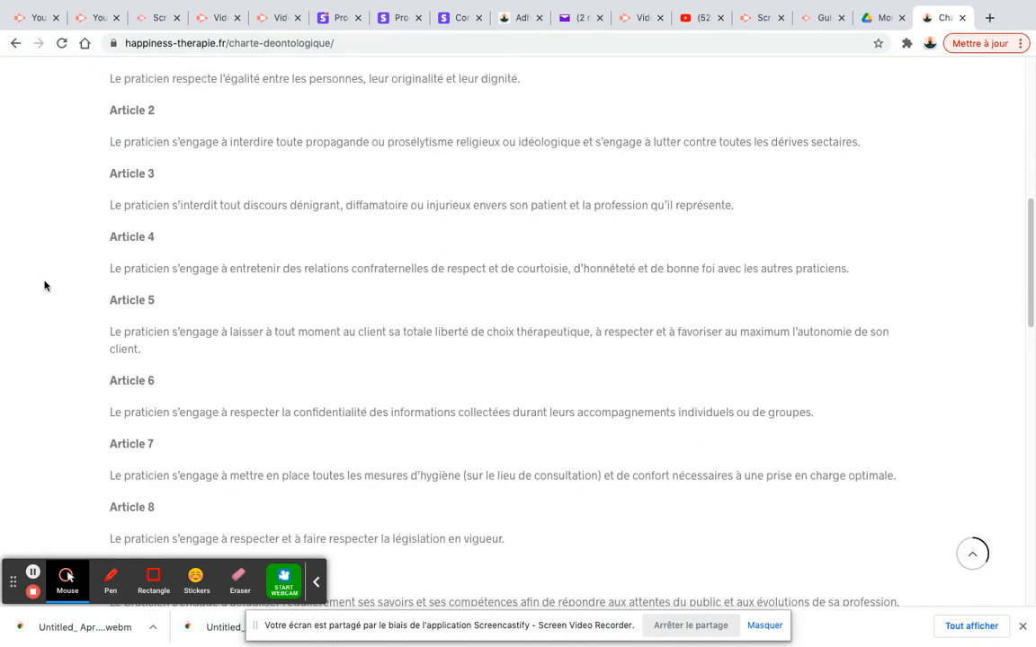
pyautogui.click(15, 43)
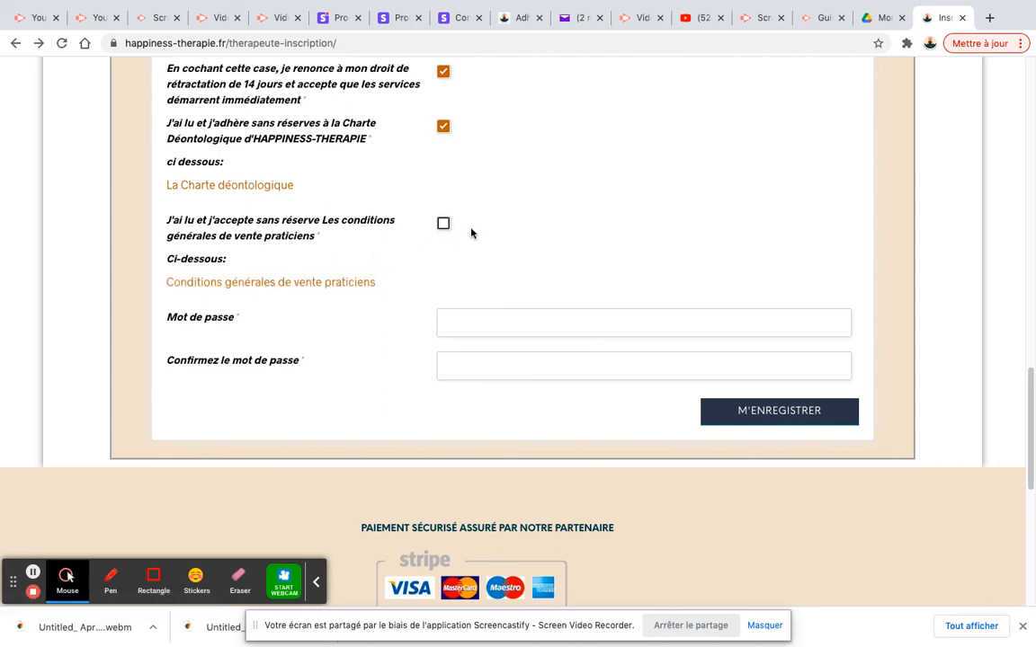
# Tick the 'conditions générales de vente praticiens' box, leaving only the password fields empty
pyautogui.click(444, 224)
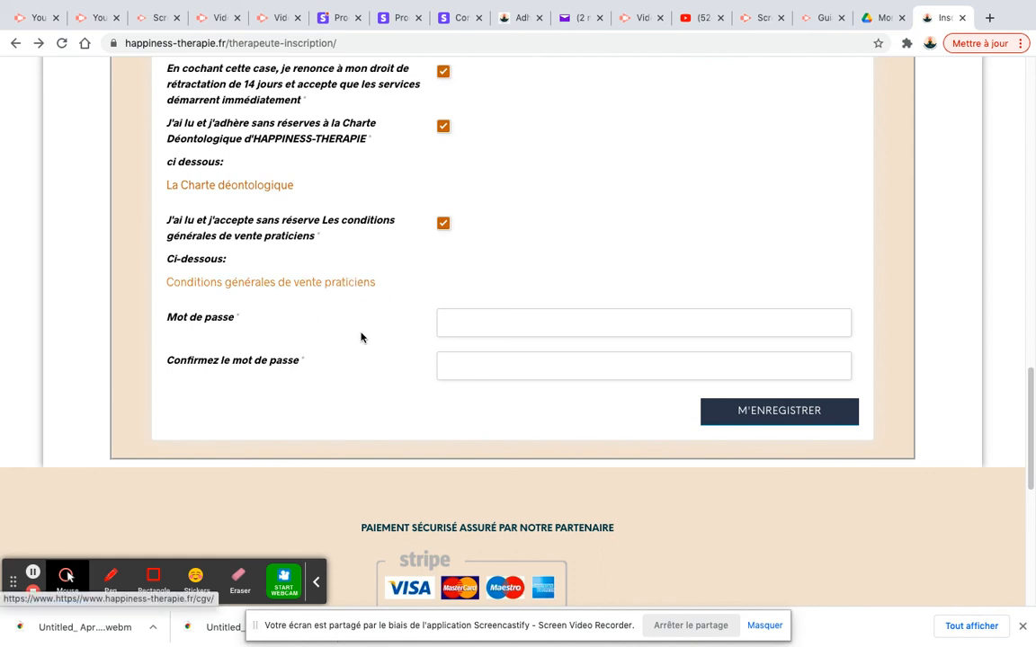
pyautogui.click(498, 321)
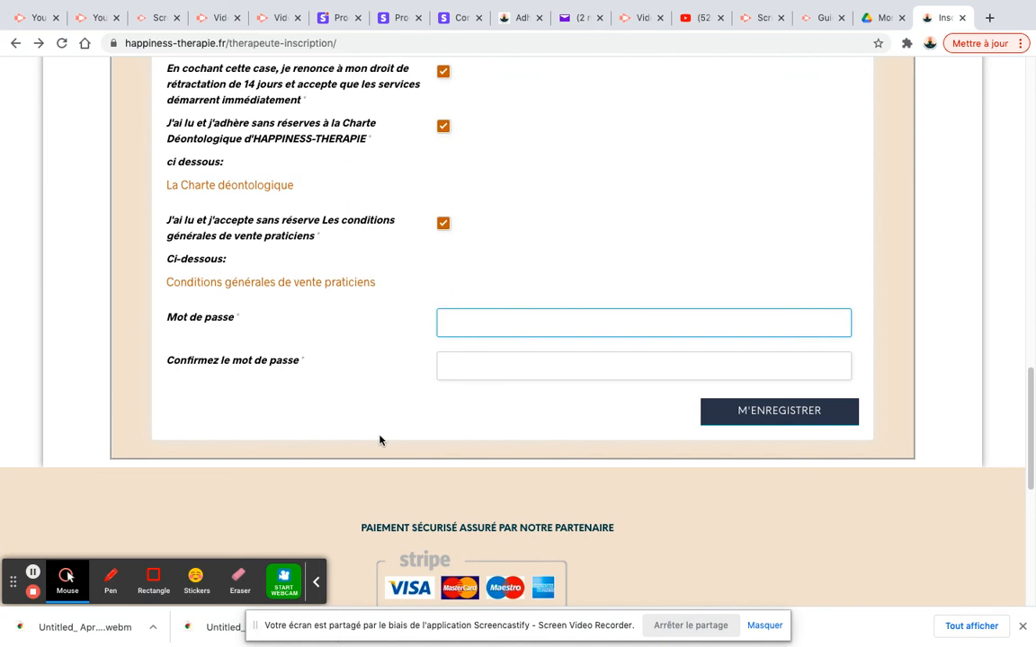
pyautogui.scroll(1, 380, 441)
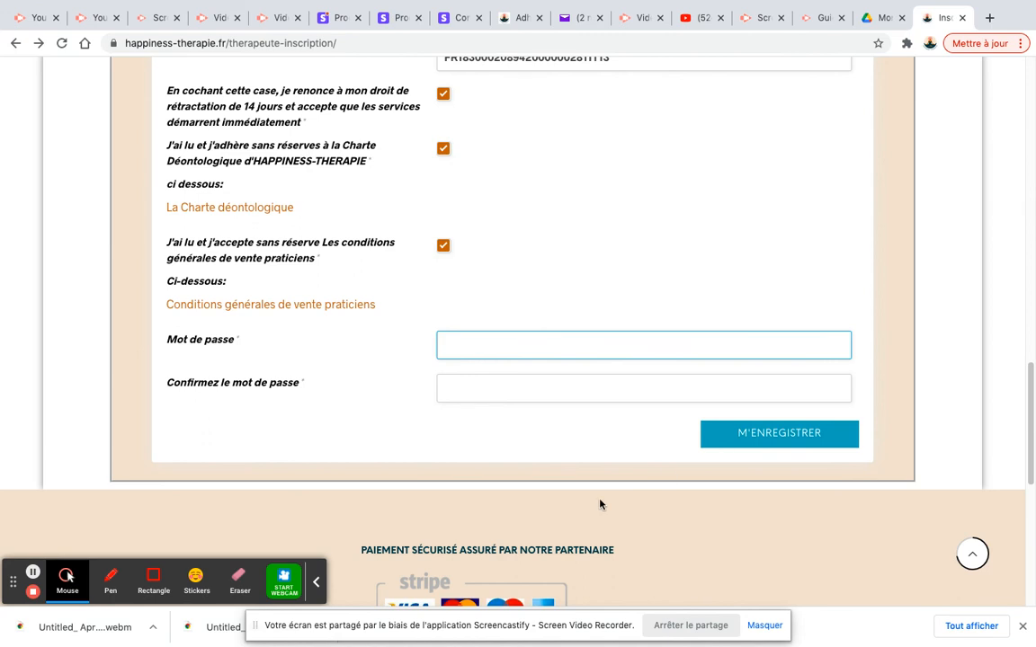
pyautogui.scroll(1, 519, 503)
pyautogui.scroll(2, 354, 449)
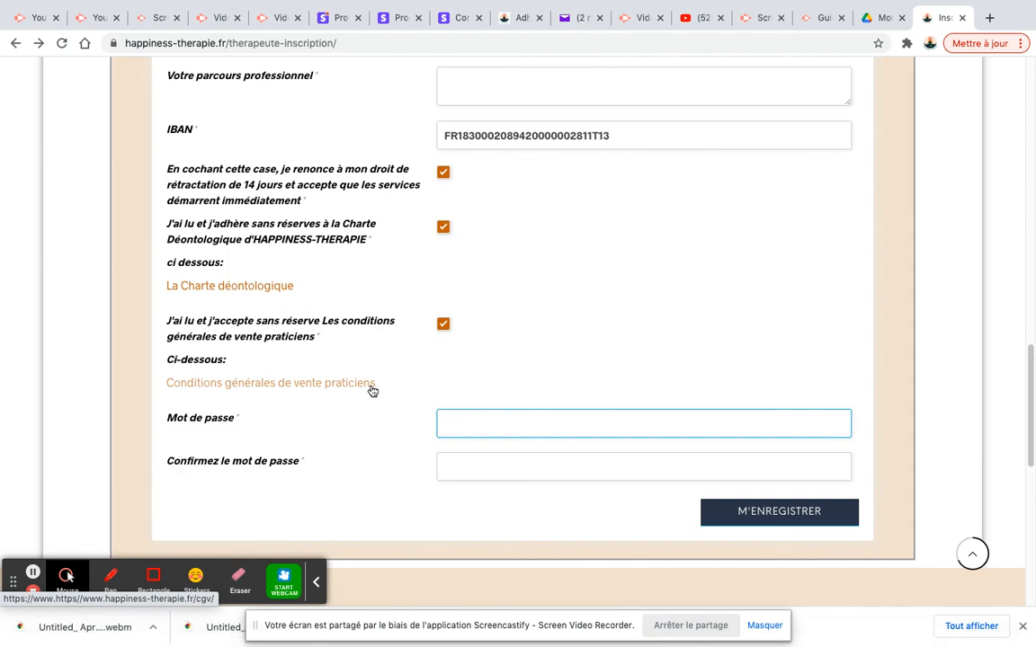
pyautogui.scroll(15, 370, 425)
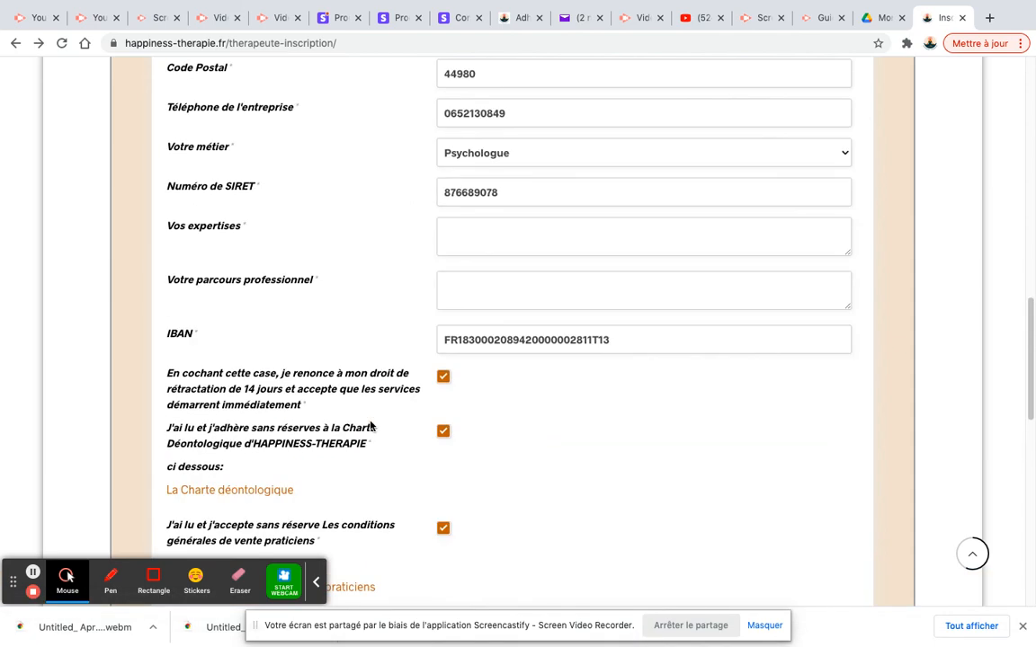
pyautogui.scroll(4, 370, 425)
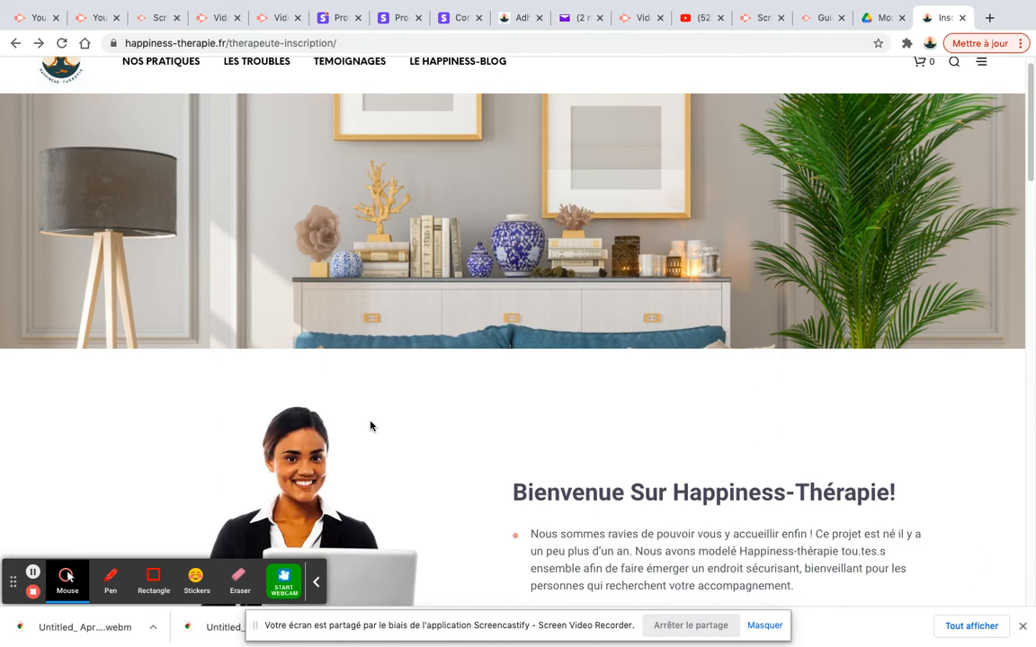